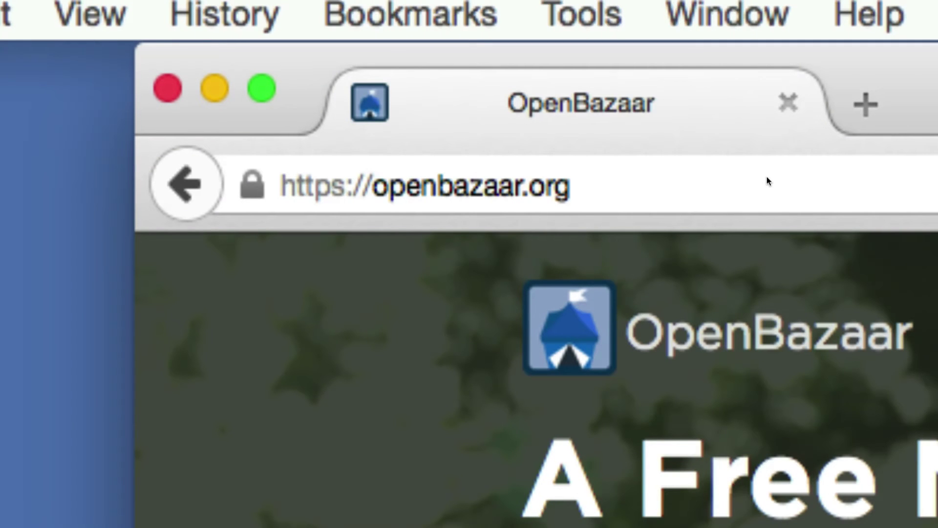
pyautogui.click(733, 187)
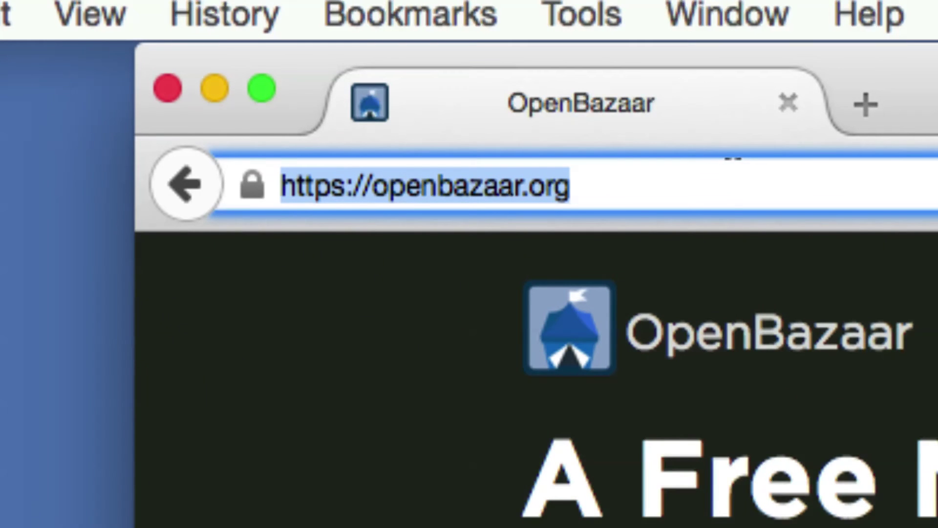
pyautogui.press('Right')
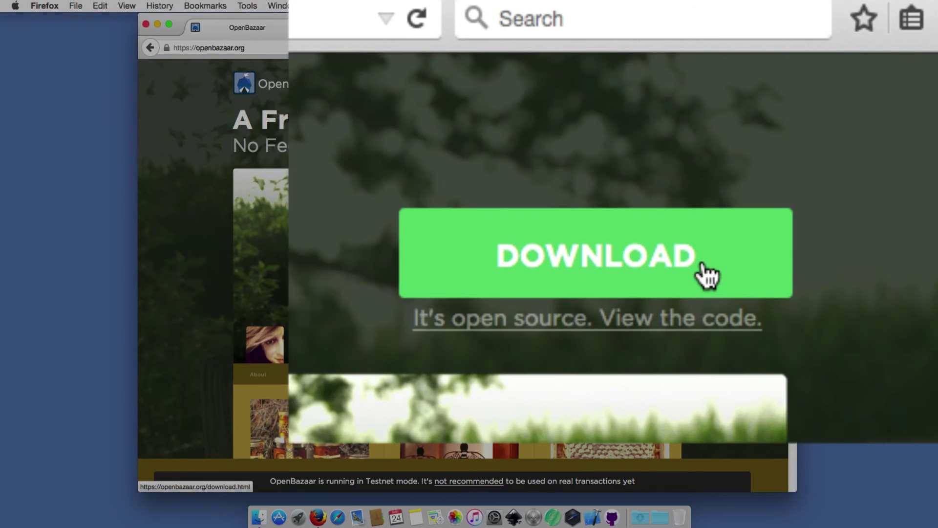
# Download OpenBazaar-1.0.10.dmg for Mac, choosing Save File
pyautogui.click(703, 257)
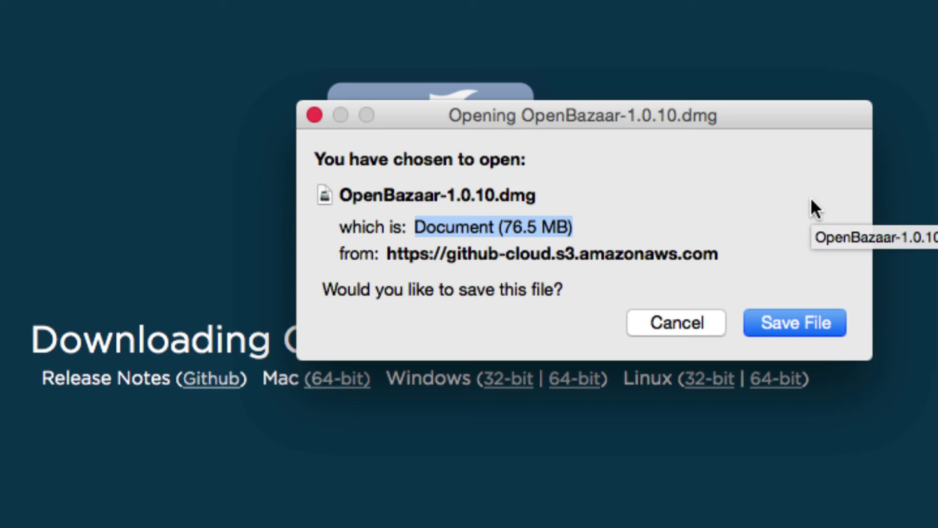
pyautogui.click(809, 324)
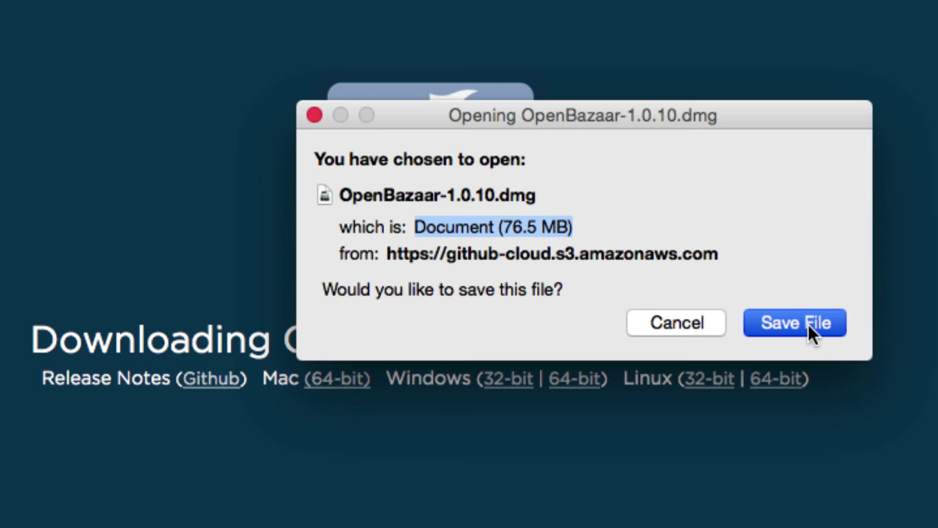
pyautogui.click(808, 323)
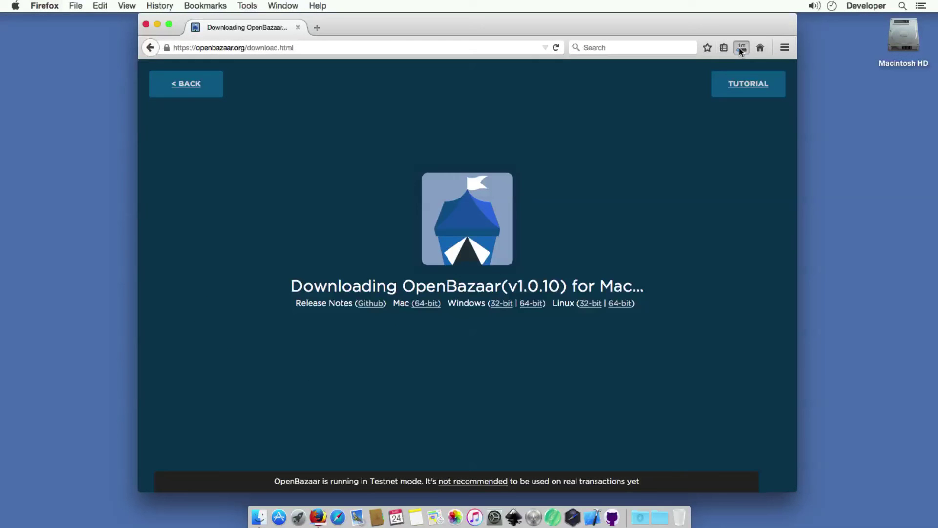
# Check the OpenBazaar-1.0.10.dmg download progress, then hide Firefox
pyautogui.click(741, 47)
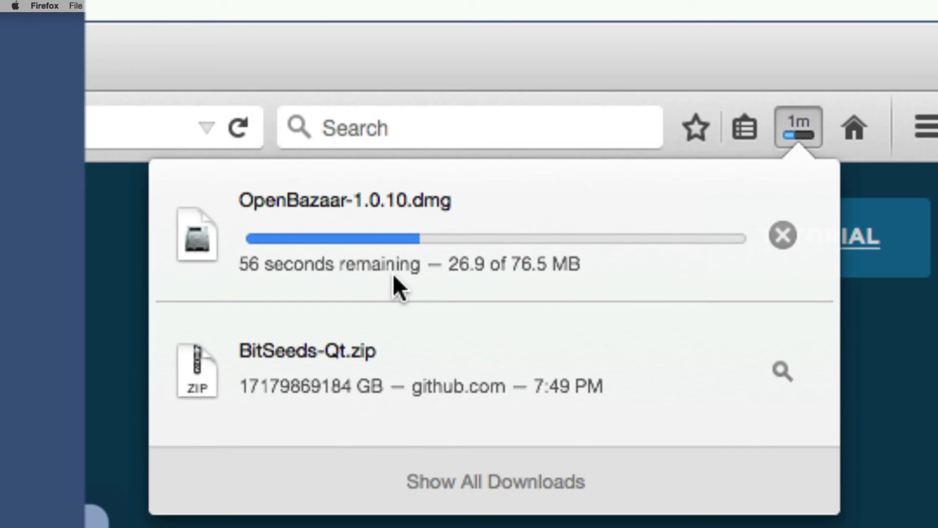
pyautogui.click(702, 257)
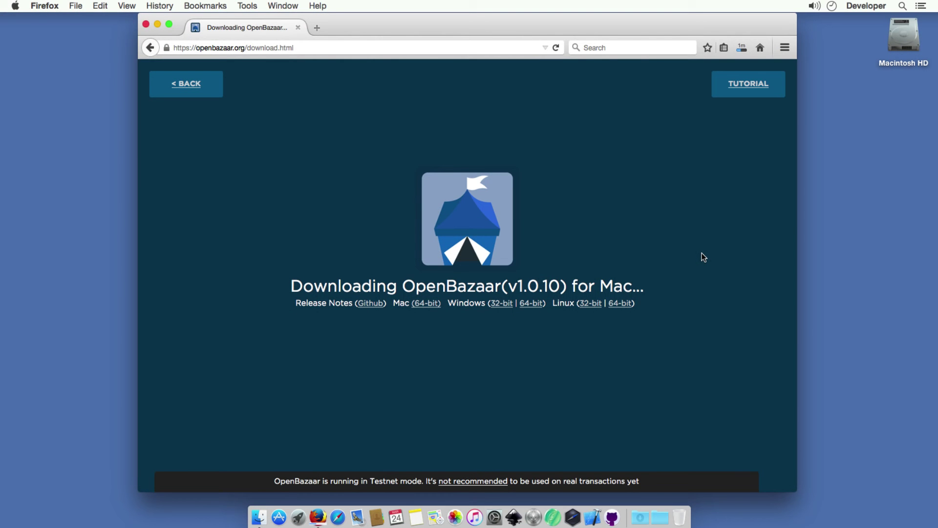
pyautogui.press('super+w')
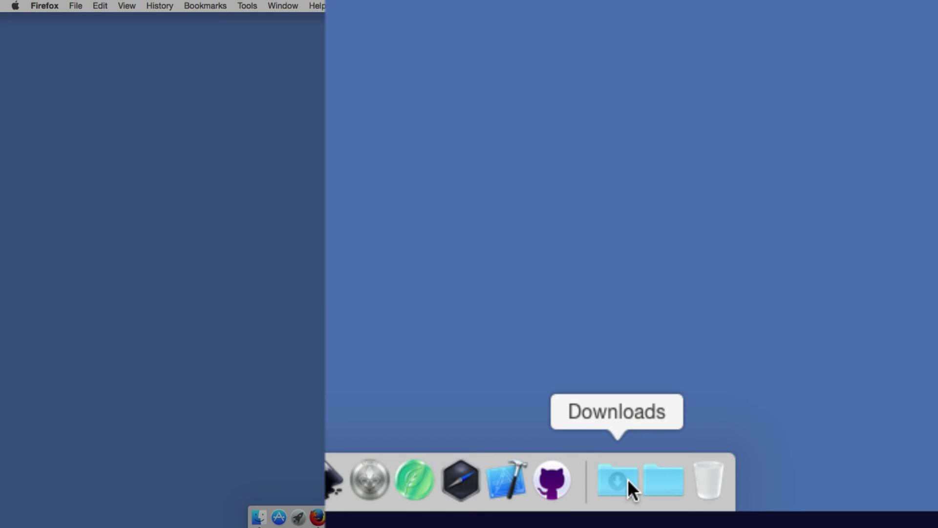
# Show the Dock's Downloads stack in Finder and select OpenBazaar-1.0.10.dmg
pyautogui.click(618, 480)
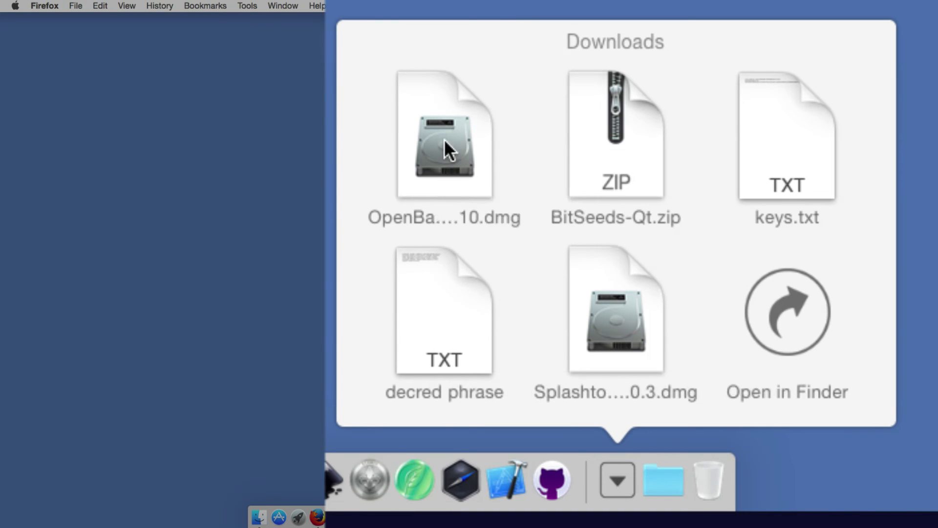
pyautogui.click(769, 302)
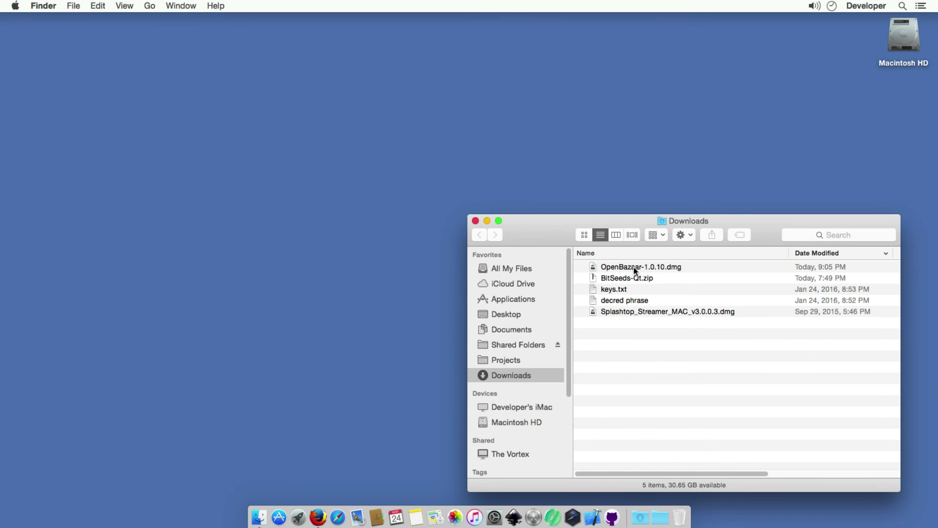
pyautogui.click(635, 271)
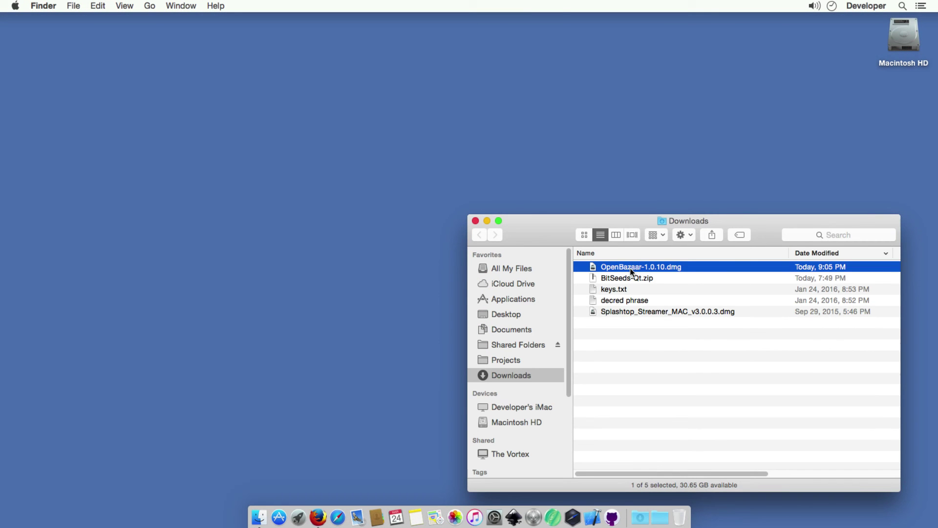
# Mount OpenBazaar-1.0.10.dmg and drag the OpenBazaar app onto the Applications alias
pyautogui.click(476, 221)
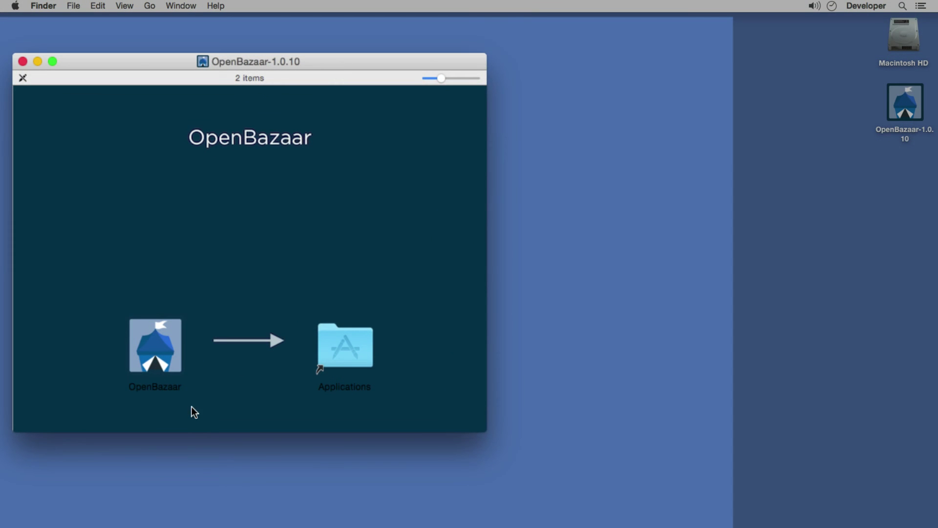
pyautogui.moveTo(157, 350)
pyautogui.mouseDown()
pyautogui.moveTo(224, 299)
pyautogui.moveTo(365, 295)
pyautogui.moveTo(359, 348)
pyautogui.mouseUp()
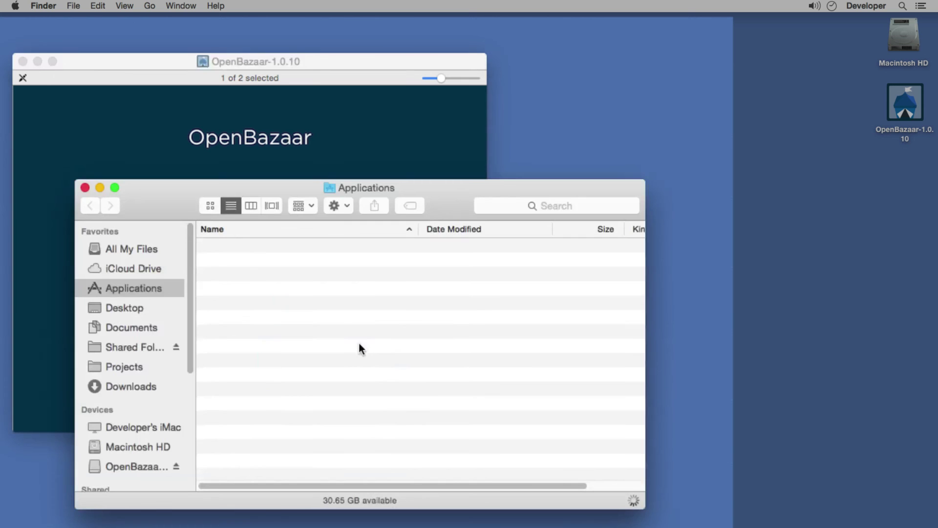
pyautogui.moveTo(359, 343); pyautogui.dragTo(359, 342)
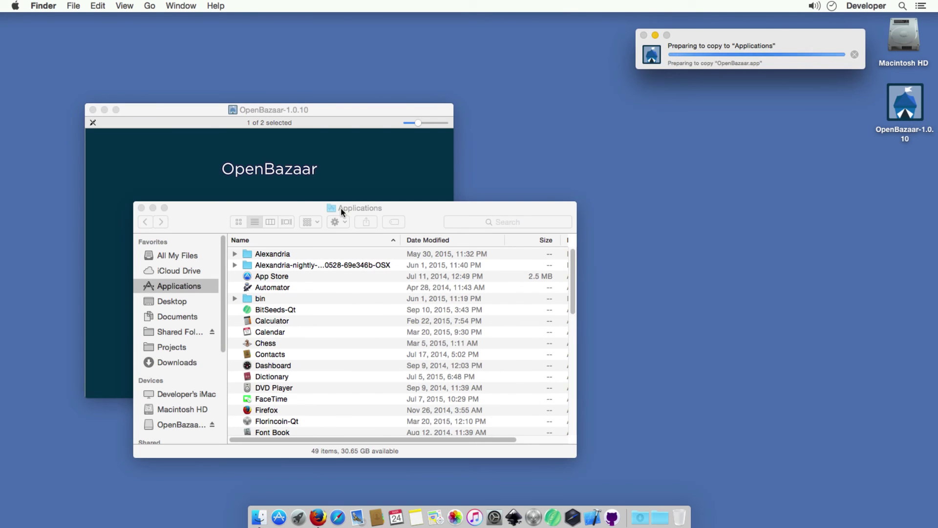
pyautogui.moveTo(572, 288); pyautogui.dragTo(581, 403)
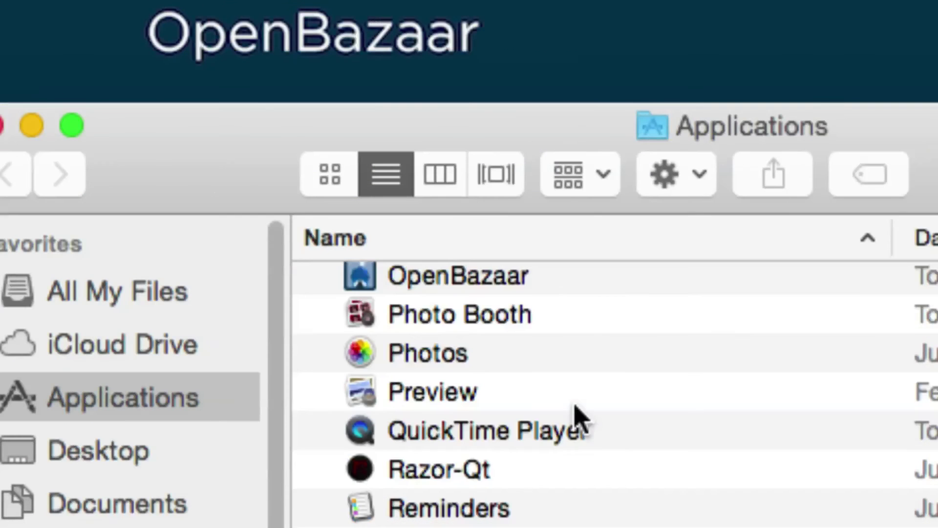
pyautogui.scroll(1, 580, 422)
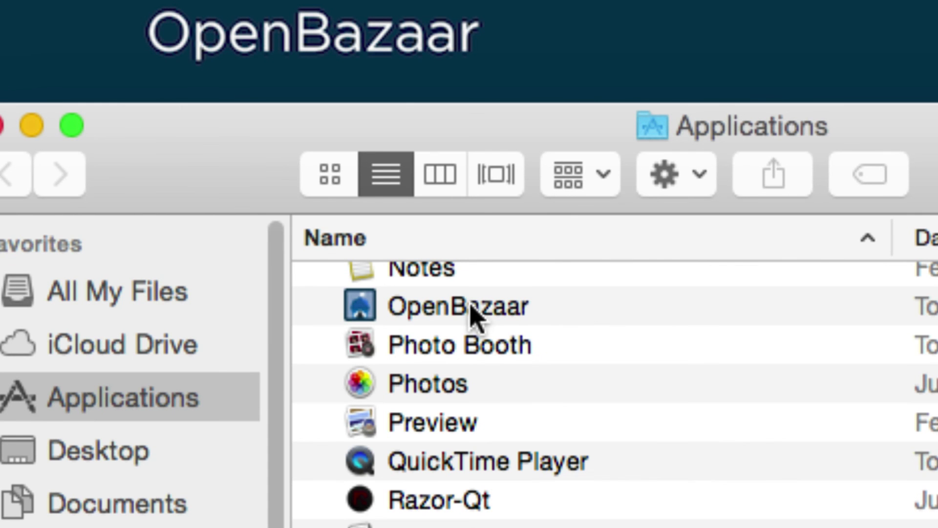
# Drag OpenBazaar from the Applications list into the Dock
pyautogui.moveTo(473, 315)
pyautogui.mouseDown()
pyautogui.moveTo(818, 451)
pyautogui.moveTo(812, 440)
pyautogui.mouseUp()
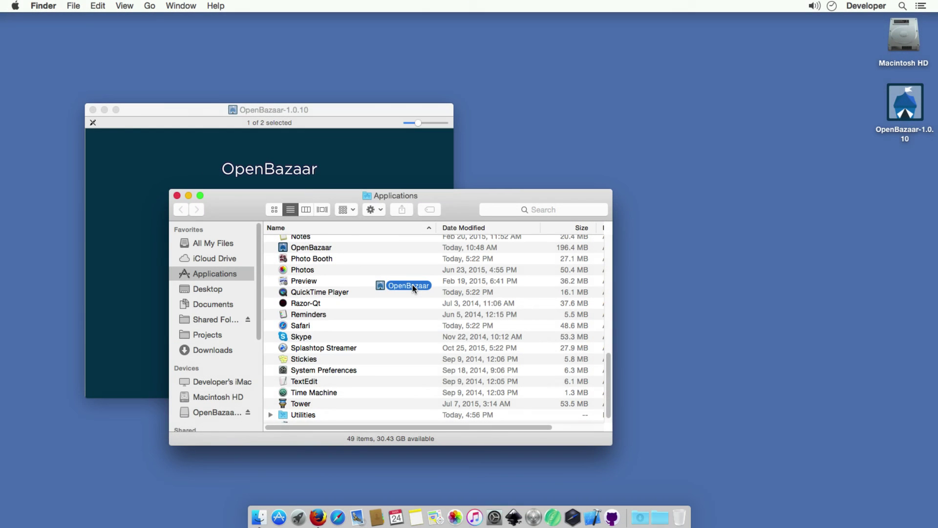
pyautogui.moveTo(413, 285)
pyautogui.mouseDown()
pyautogui.moveTo(504, 313)
pyautogui.moveTo(560, 400)
pyautogui.mouseUp()
pyautogui.moveTo(464, 121)
pyautogui.mouseDown()
pyautogui.moveTo(447, 286)
pyautogui.moveTo(604, 379)
pyautogui.moveTo(625, 398)
pyautogui.moveTo(626, 419)
pyautogui.mouseUp()
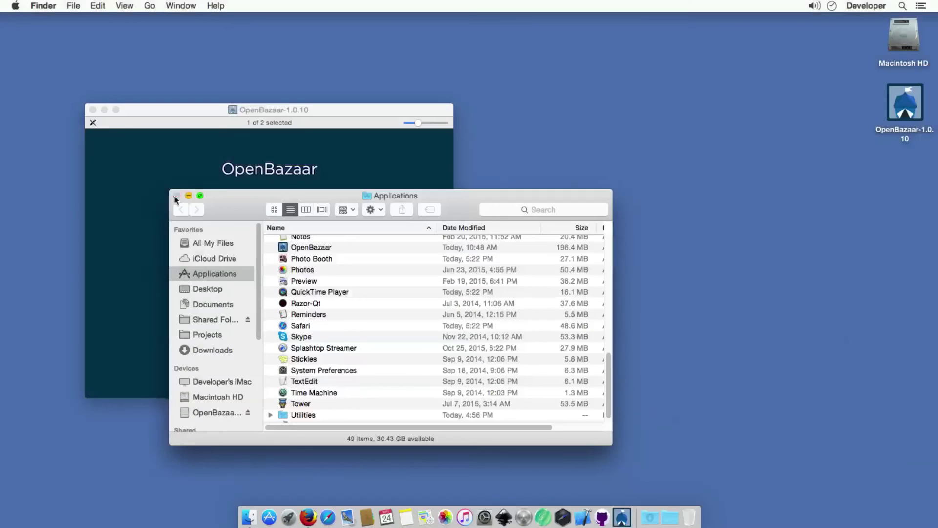
# Close the Applications and disk image windows, then drag the OpenBazaar-1.0.10 volume to the Trash
pyautogui.click(176, 196)
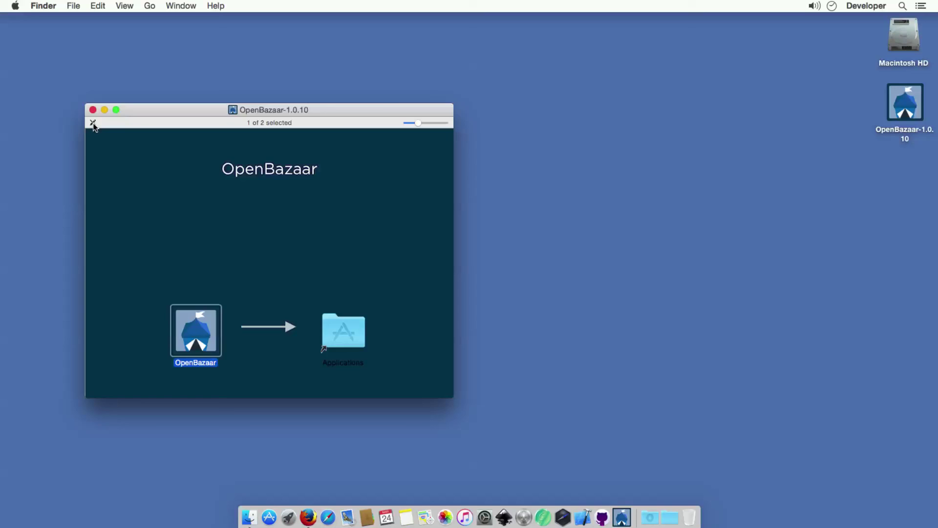
pyautogui.click(92, 109)
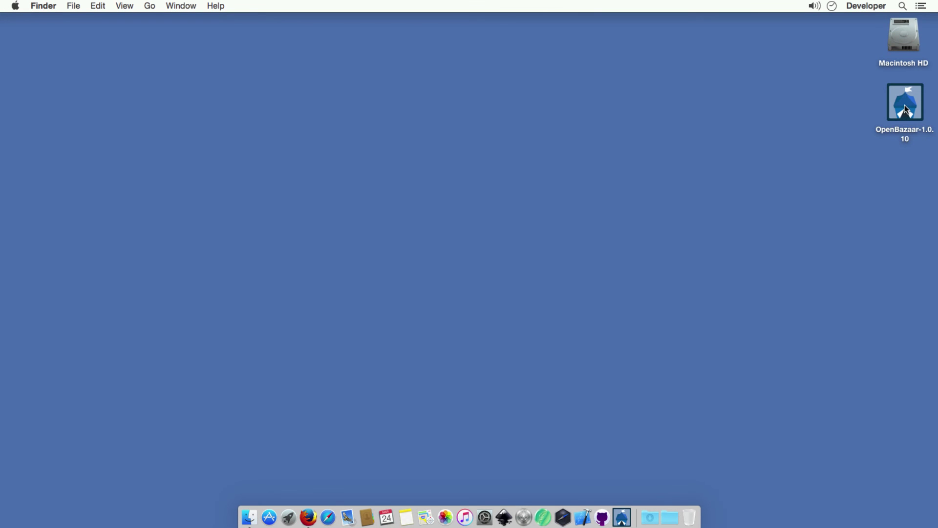
pyautogui.moveTo(905, 105); pyautogui.dragTo(819, 207)
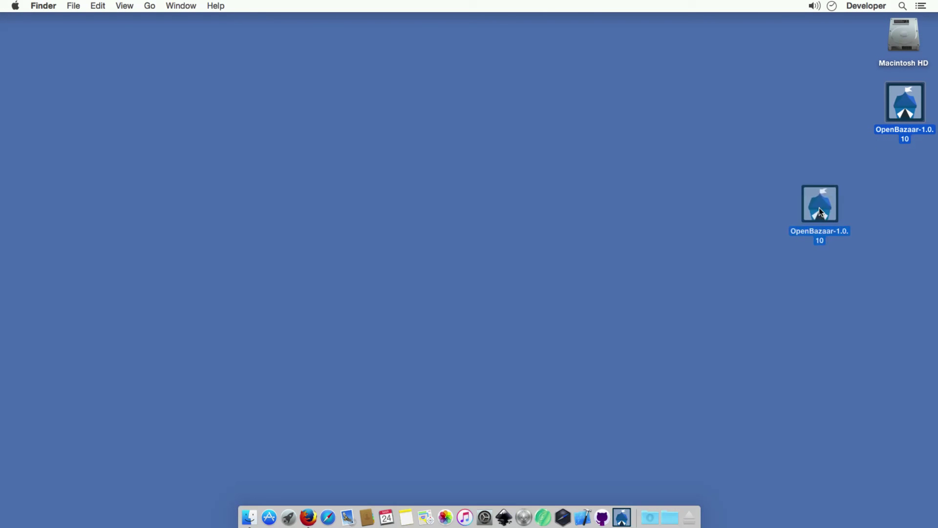
pyautogui.moveTo(819, 207); pyautogui.dragTo(691, 517)
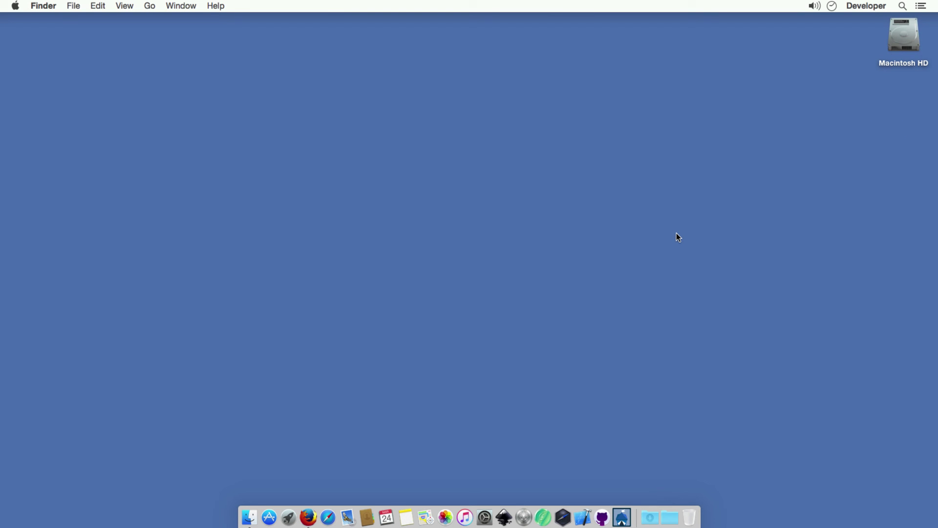